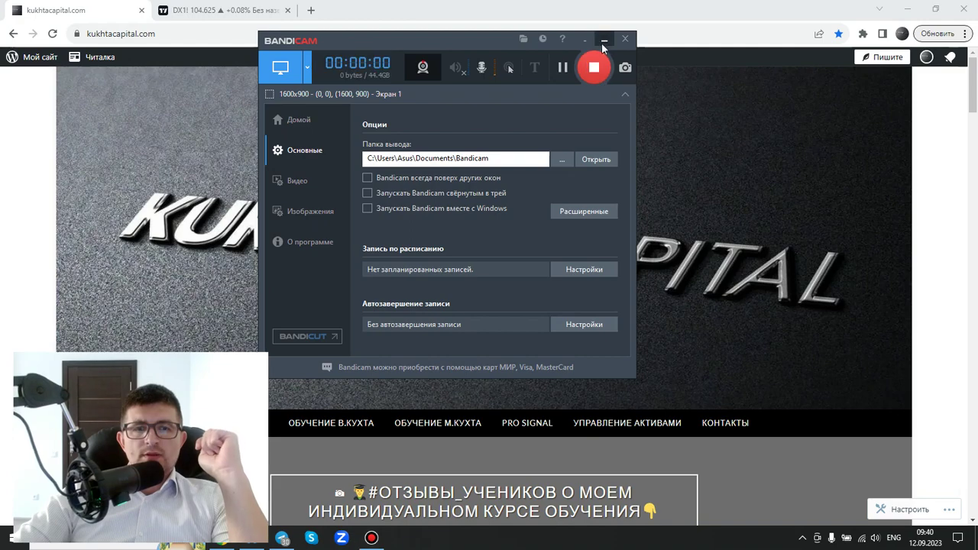
Bring up the DX1! daily chart, scroll through its history, then load EURUSD
click(604, 39)
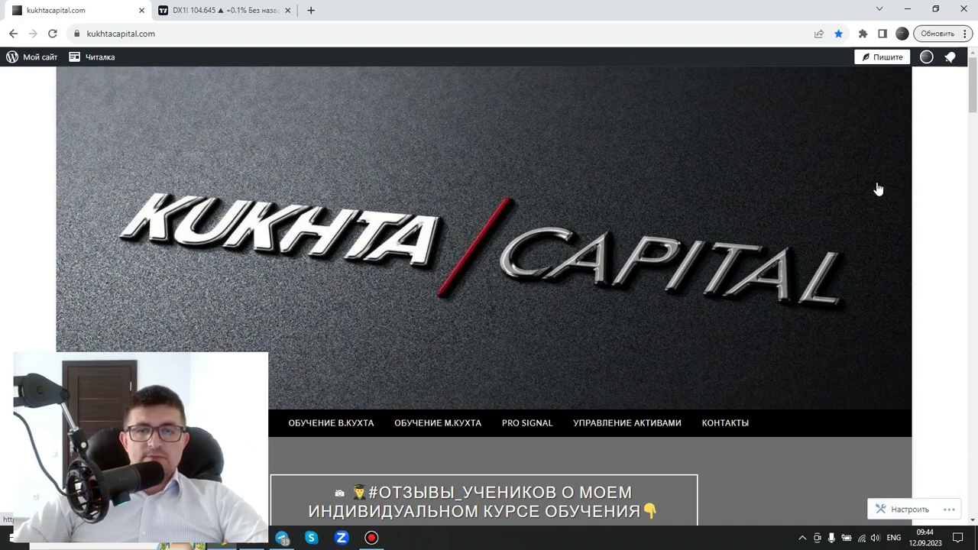
click(230, 10)
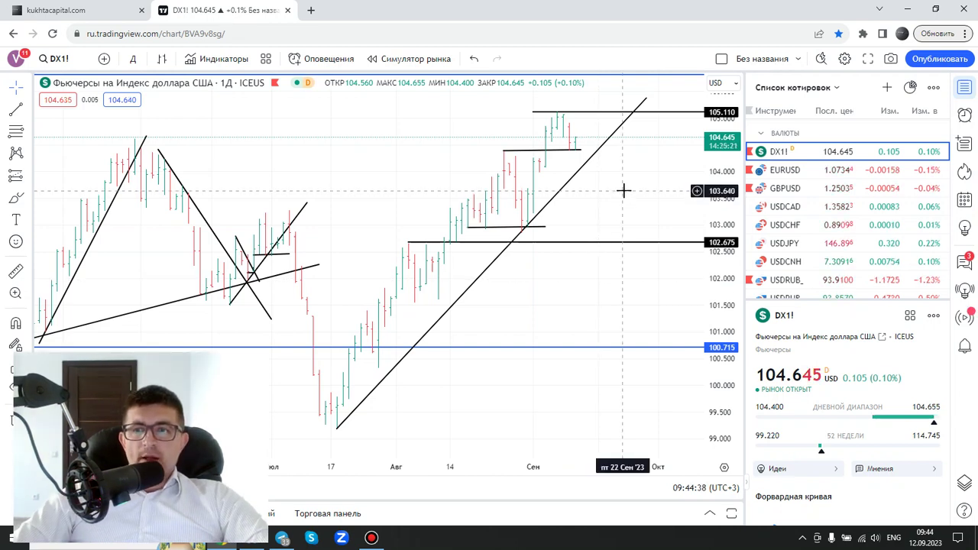
scroll(836, 225, down, 5)
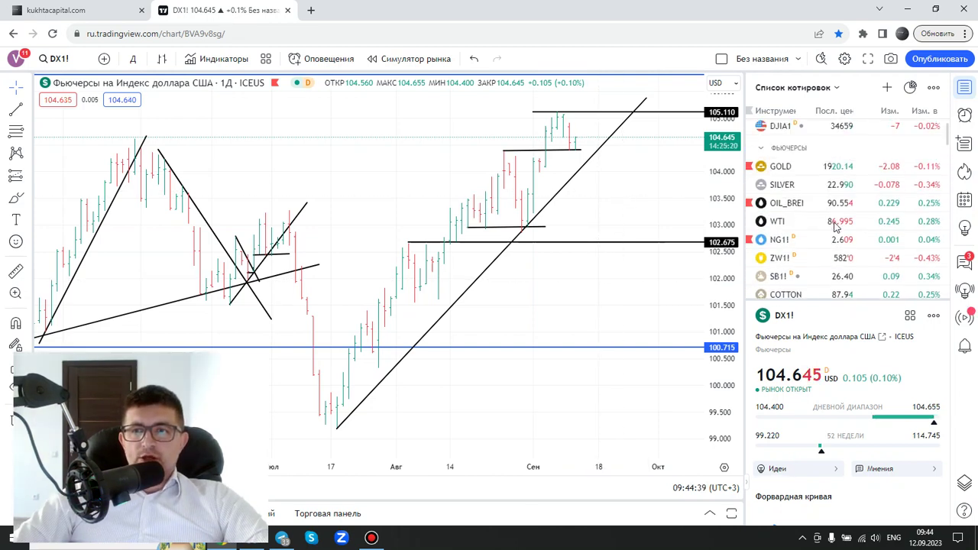
scroll(836, 226, down, 4)
scroll(835, 226, down, 2)
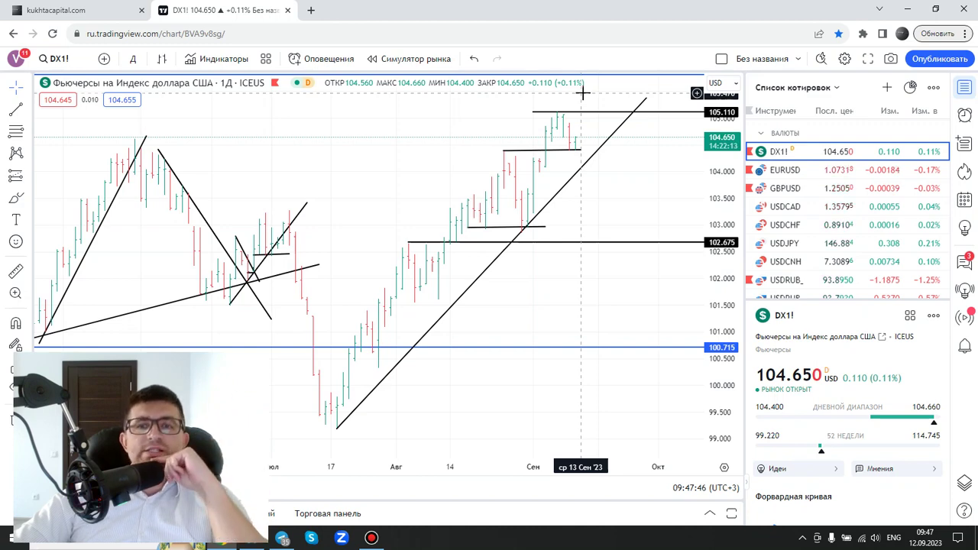
click(780, 171)
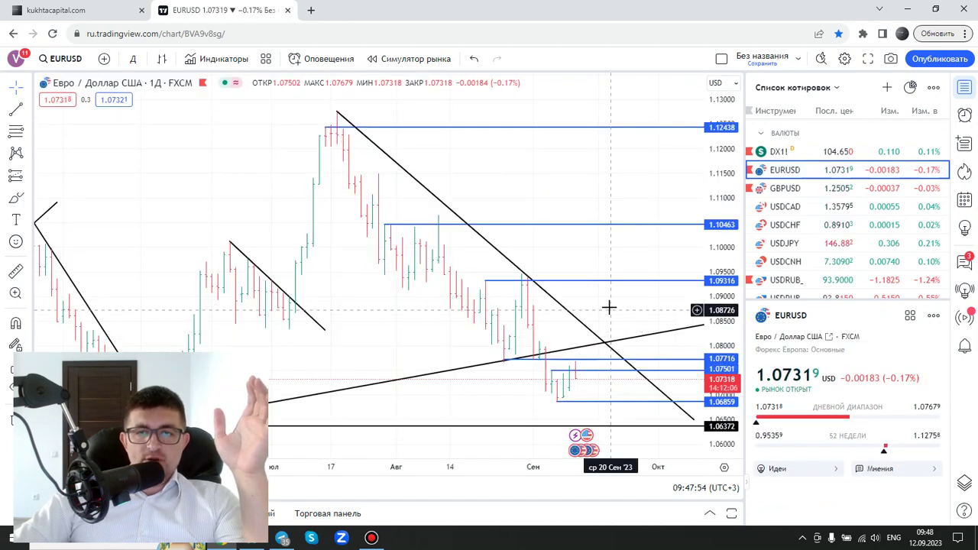
Zoom in on the EURUSD daily chart and center the recent August–September bars
scroll(596, 271, up, 2)
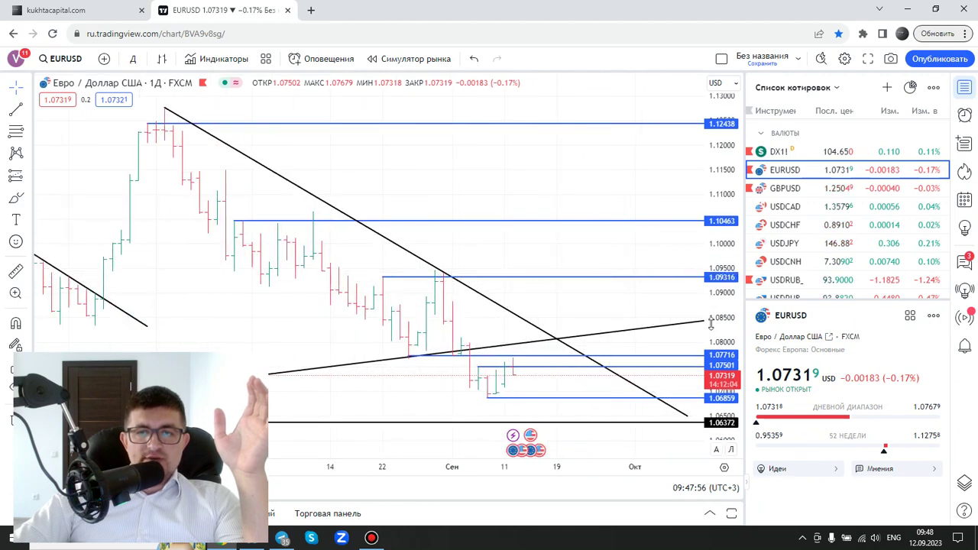
drag(594, 298, 634, 222)
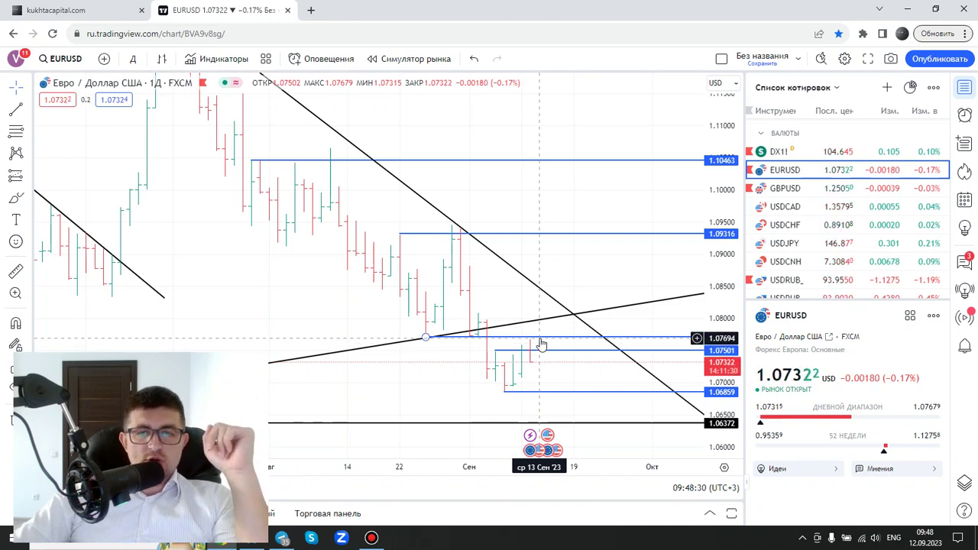
drag(526, 356, 535, 354)
click(497, 351)
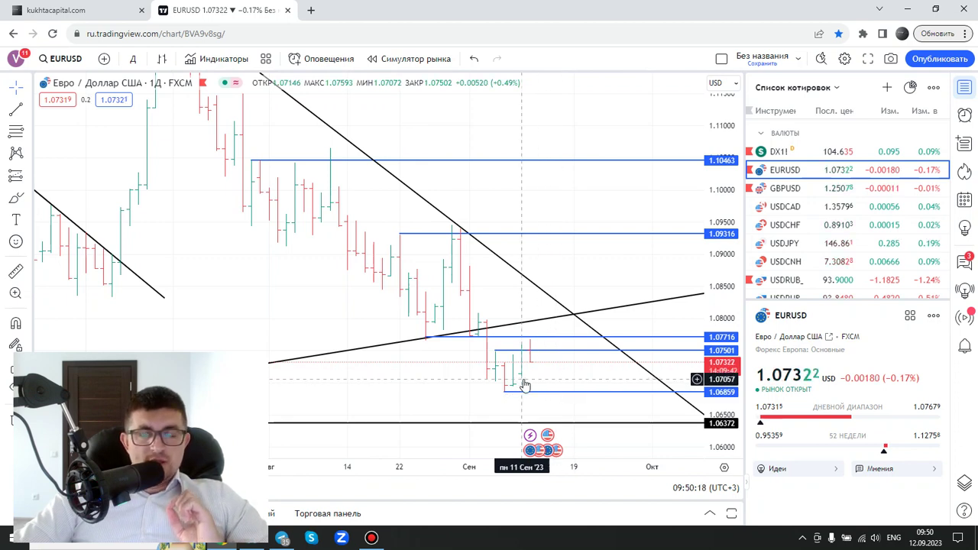
scroll(512, 376, up, 1)
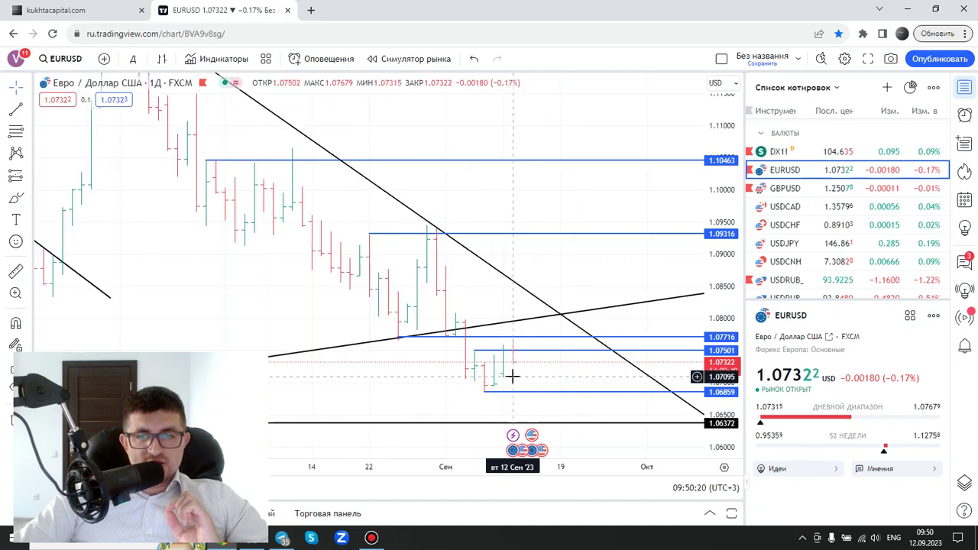
scroll(589, 370, up, 1)
scroll(601, 369, up, 1)
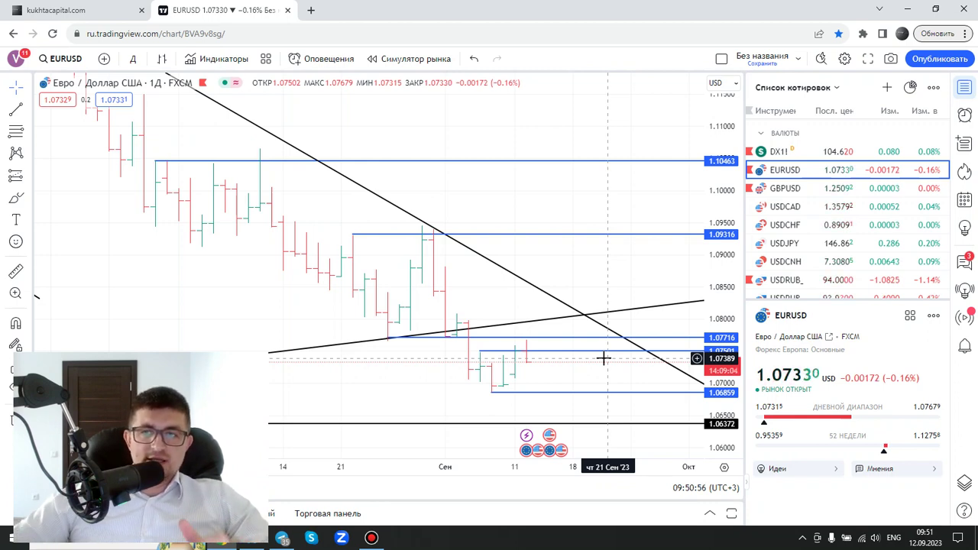
click(799, 193)
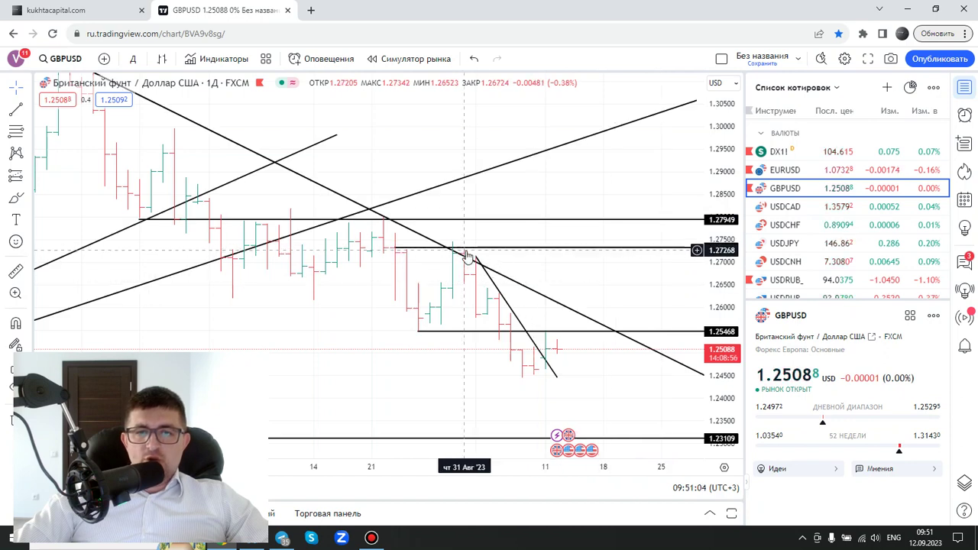
Raise the GBPUSD horizontal resistance ray to about 1.2738
drag(464, 251, 460, 242)
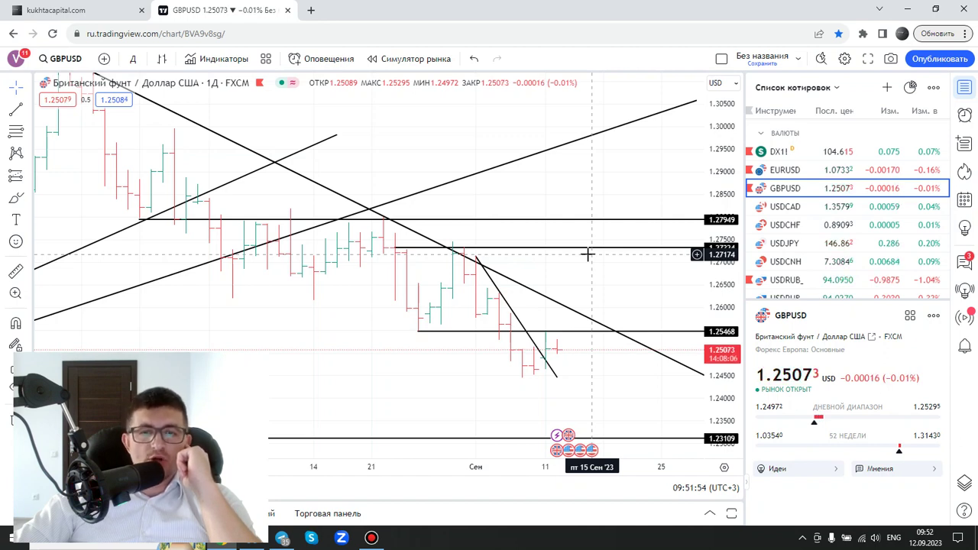
Select the GBPUSD resistance ray near 1.2734, then load the USDCAD daily chart
click(607, 251)
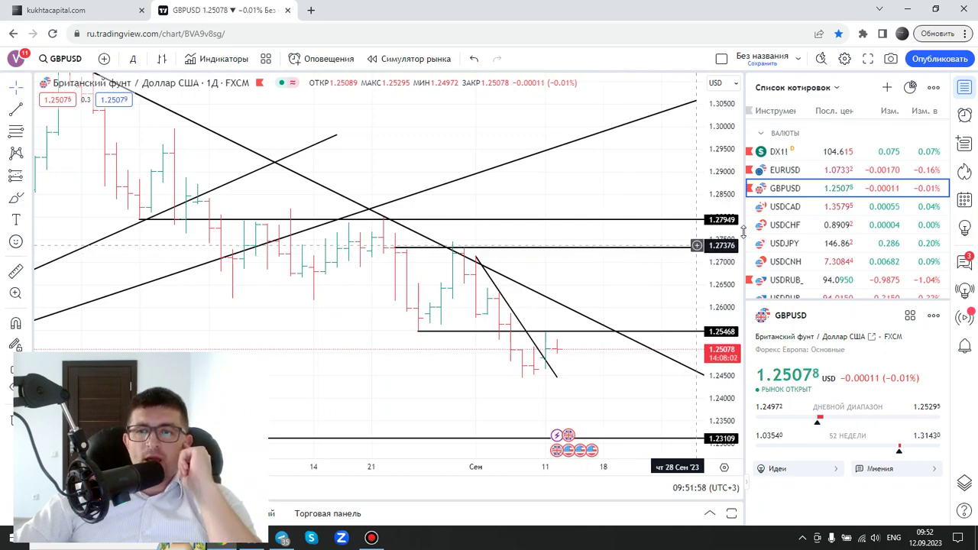
click(788, 207)
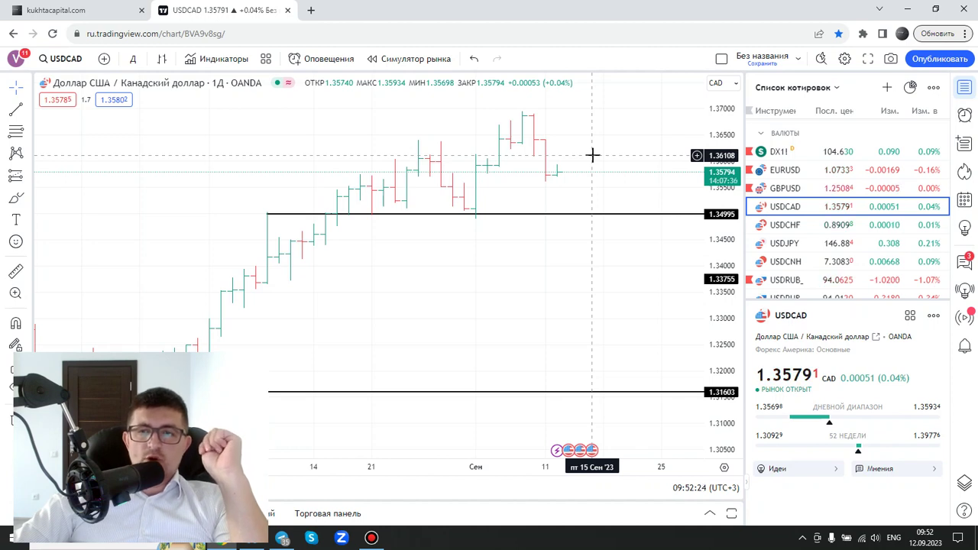
scroll(899, 240, up, 2)
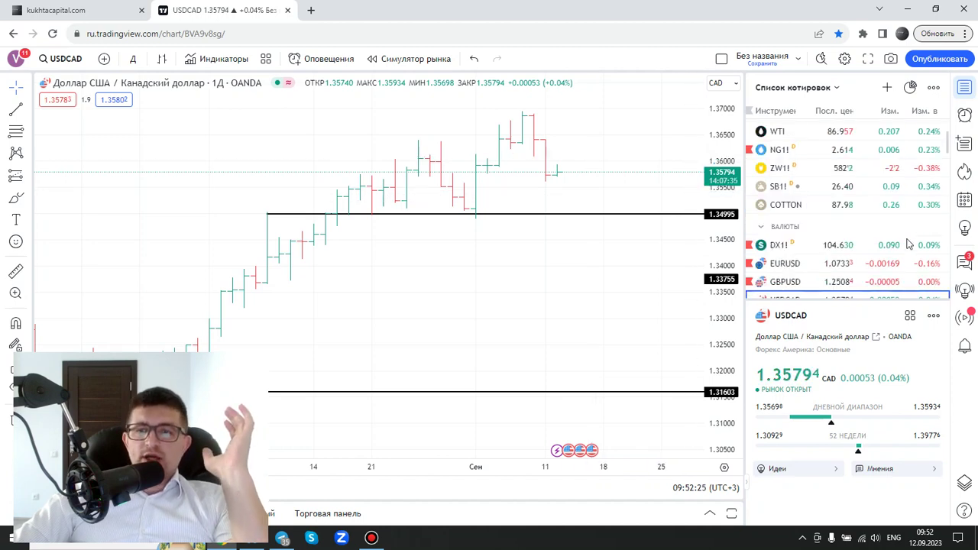
scroll(899, 240, up, 3)
scroll(899, 240, down, 1)
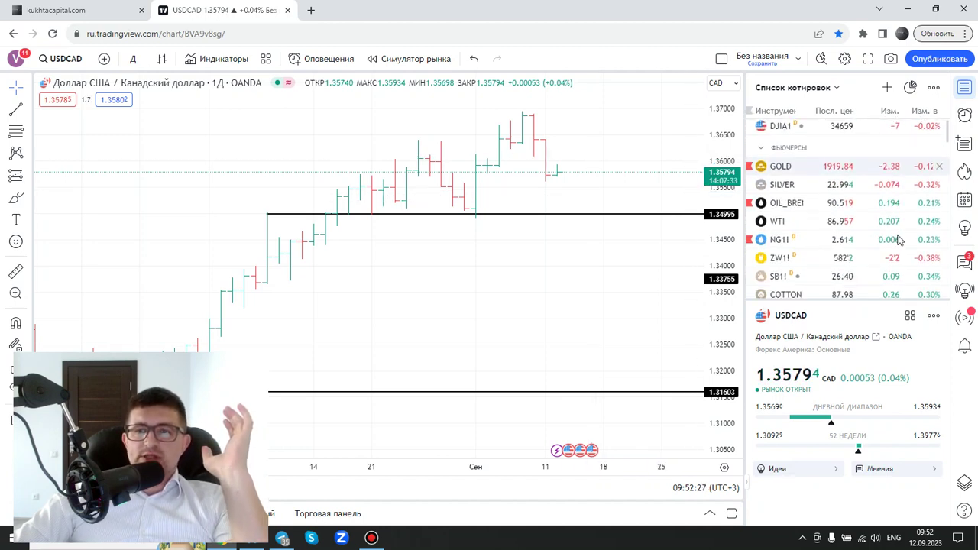
scroll(899, 240, down, 2)
scroll(899, 240, down, 2)
scroll(899, 240, down, 2)
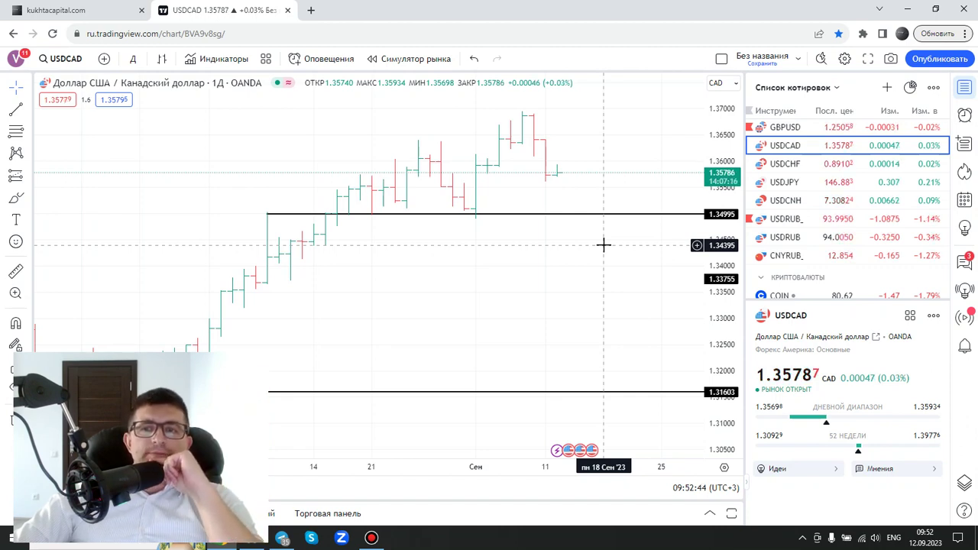
scroll(604, 244, up, 1)
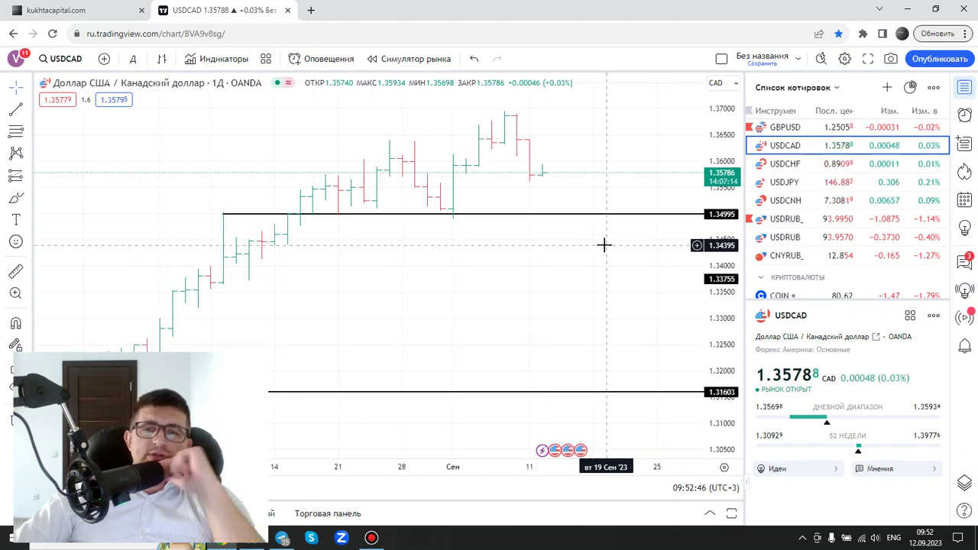
scroll(631, 266, up, 1)
scroll(641, 270, up, 1)
scroll(650, 268, down, 2)
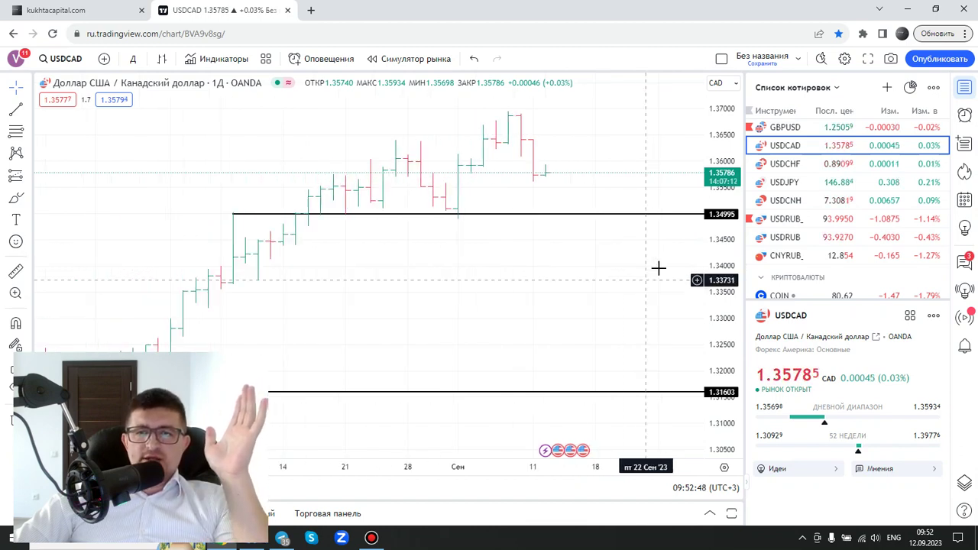
scroll(764, 203, up, 2)
scroll(793, 212, up, 3)
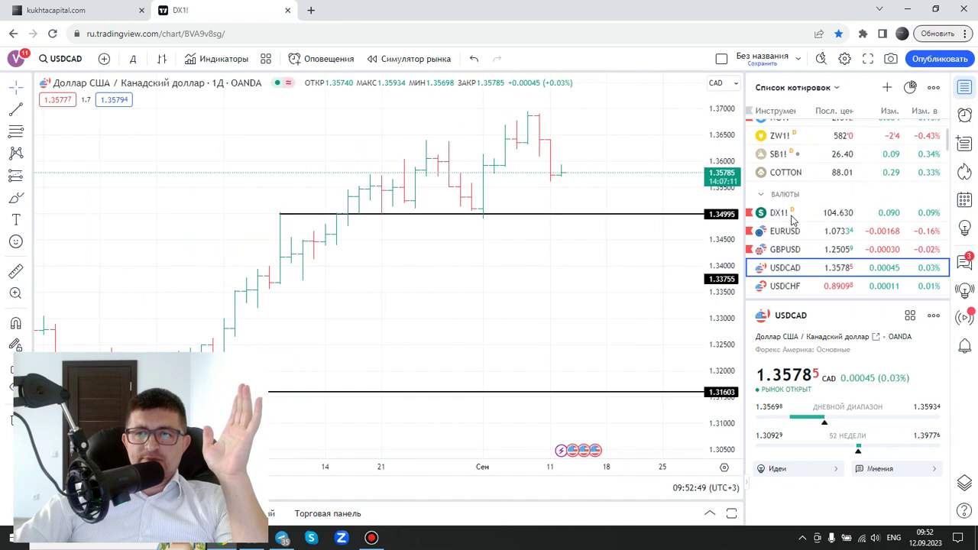
click(792, 216)
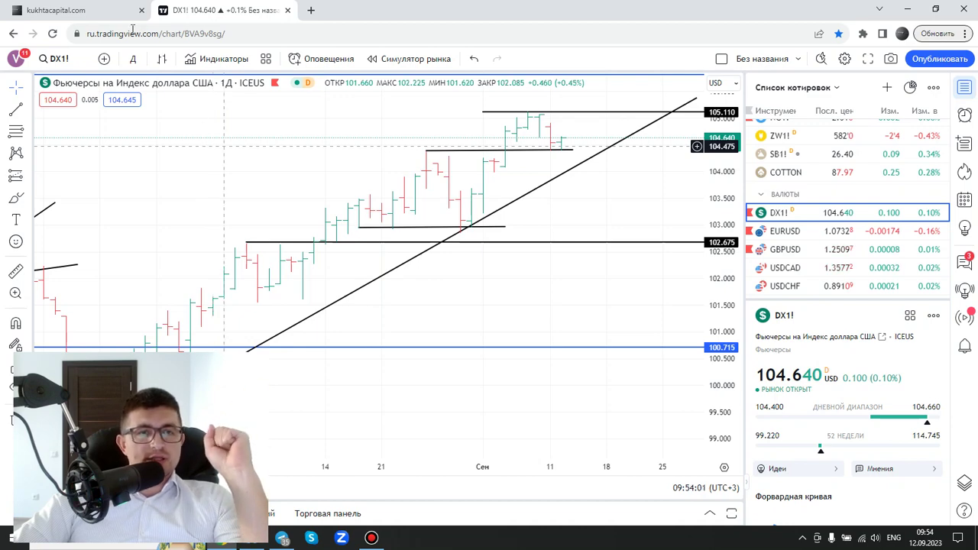
Go to the kukhtacapital.com home page in Chrome
click(115, 12)
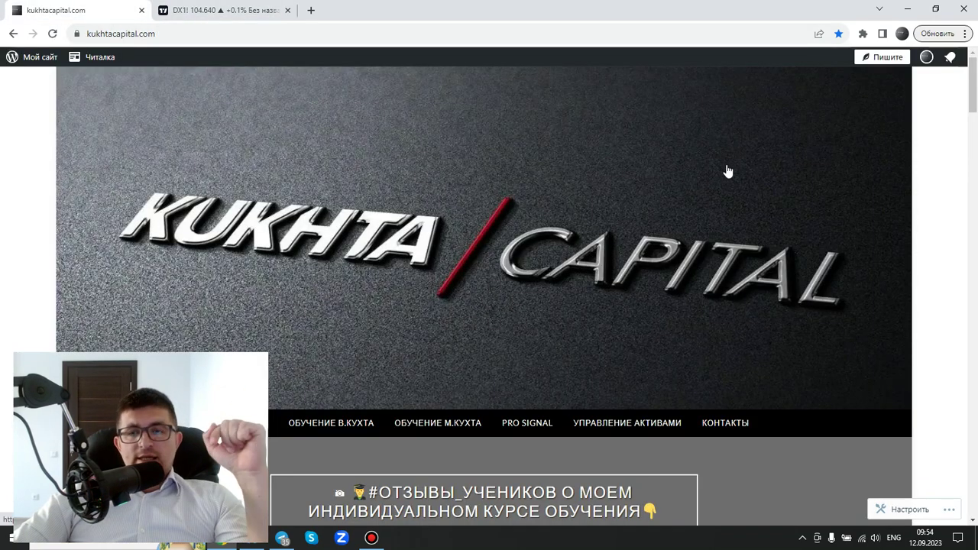